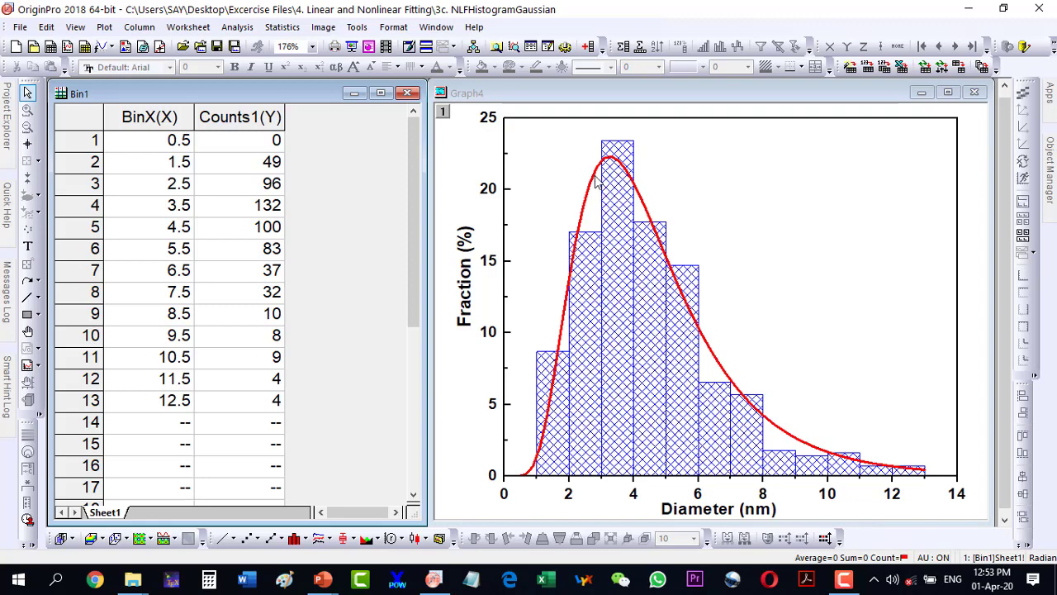
Select and deselect the histogram, then close the Graph4 example window
{"action": "left_click", "coordinate": [615, 423]}
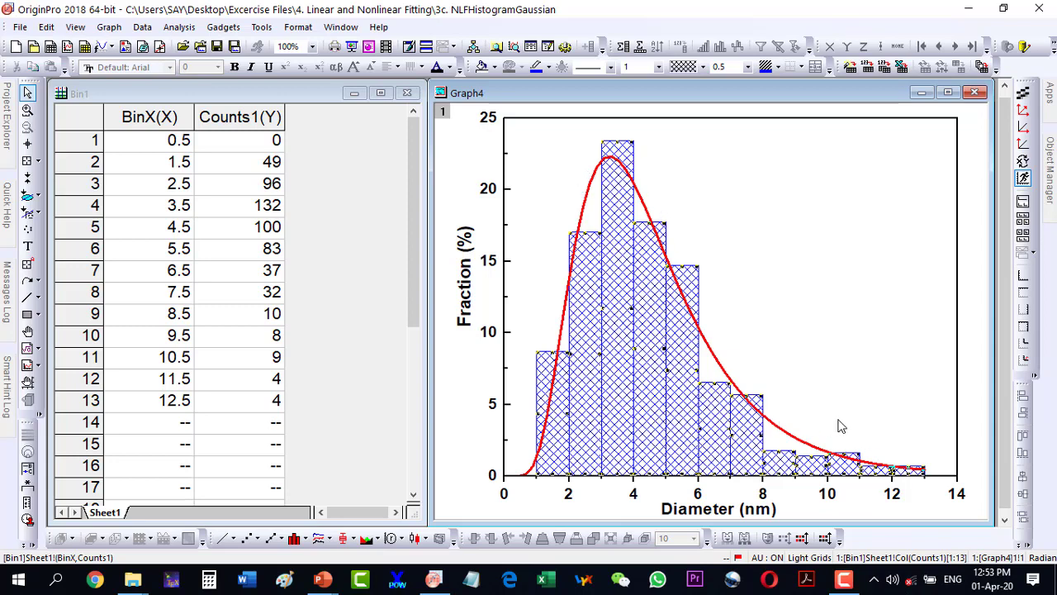
{"action": "left_click", "coordinate": [970, 110]}
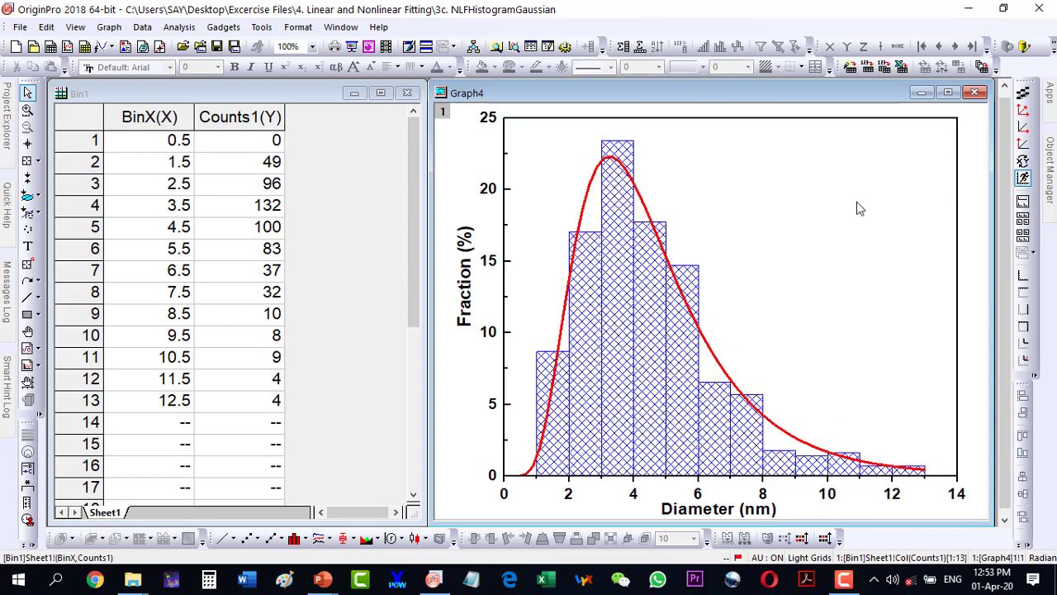
{"action": "left_click", "coordinate": [975, 92]}
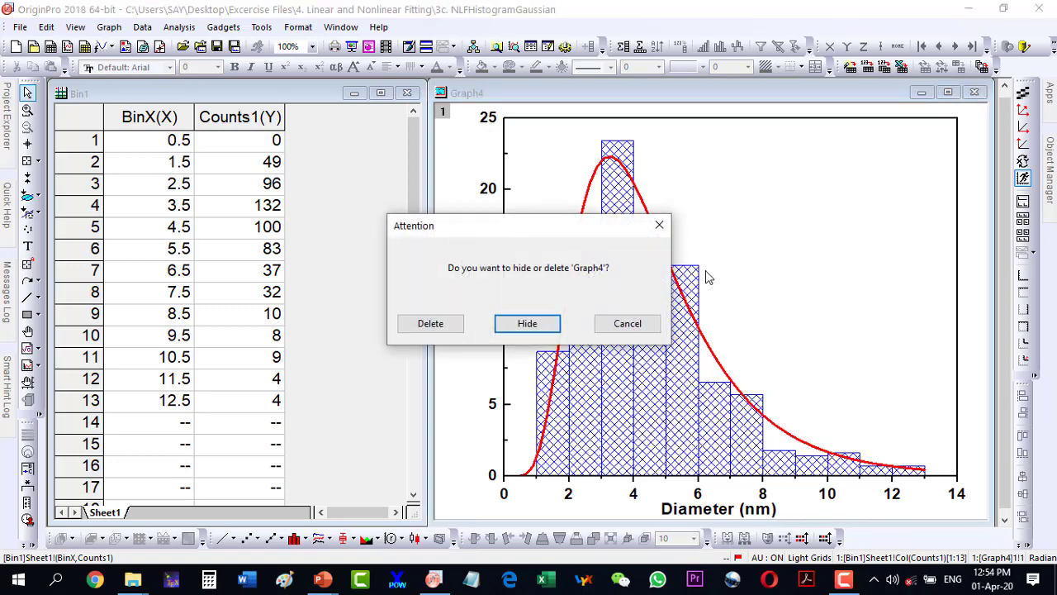
Delete Graph4 at the Attention prompt and select columns BinX(X) through Counts1(Y) in Bin1
{"action": "left_click", "coordinate": [451, 326]}
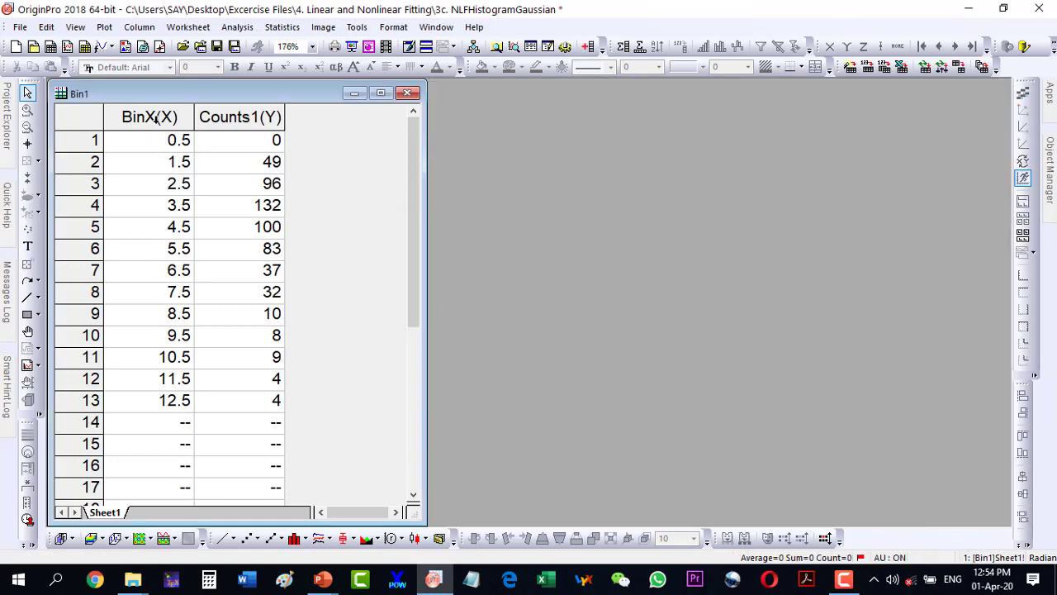
{"action": "left_click_drag", "start_coordinate": [156, 119], "coordinate": [240, 117]}
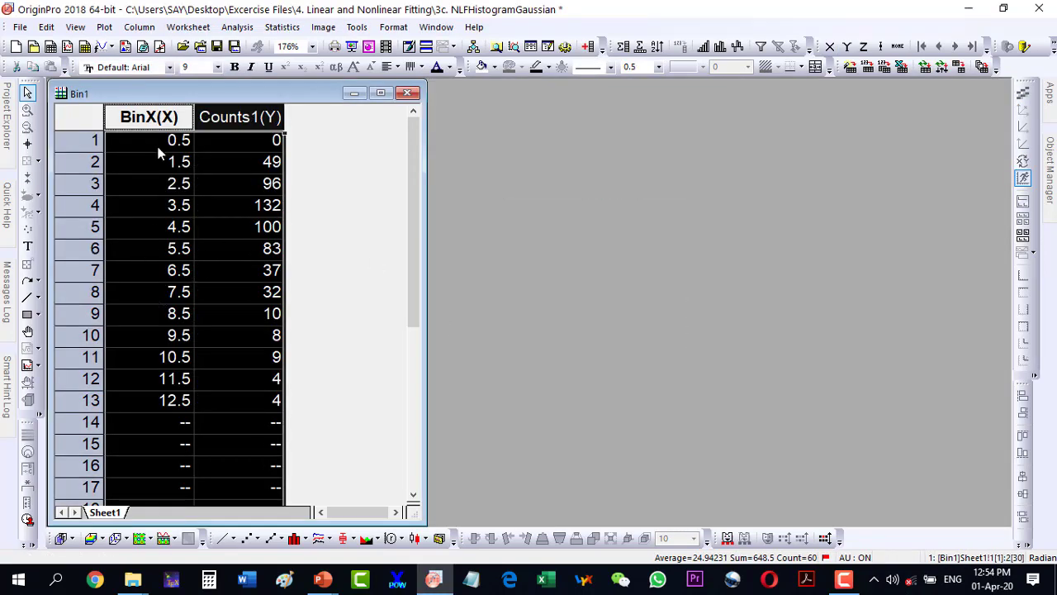
{"action": "left_click", "coordinate": [314, 174]}
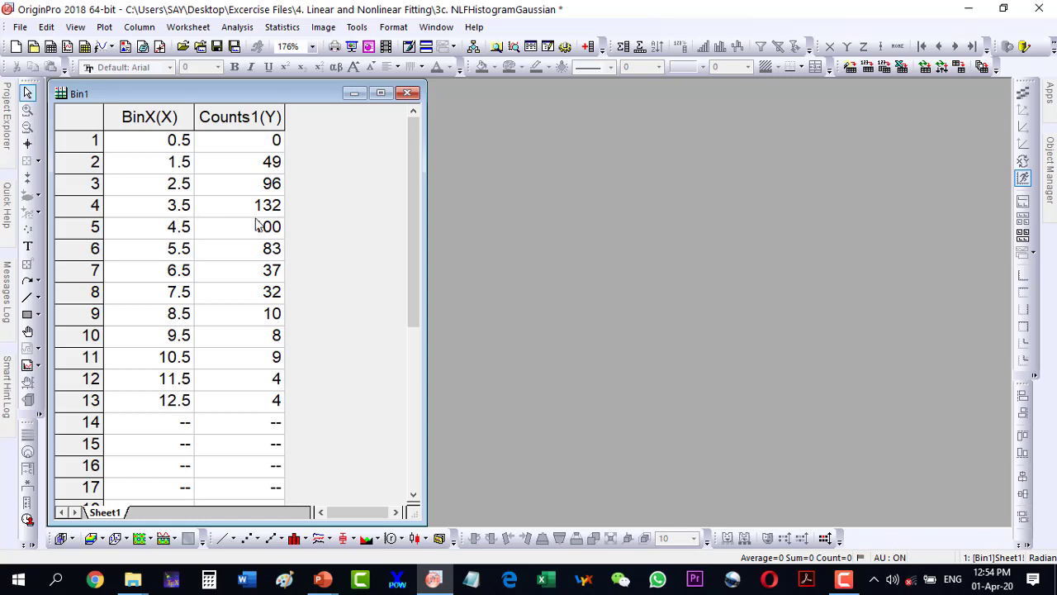
{"action": "left_click", "coordinate": [168, 117]}
{"action": "left_click_drag", "start_coordinate": [170, 117], "coordinate": [230, 116]}
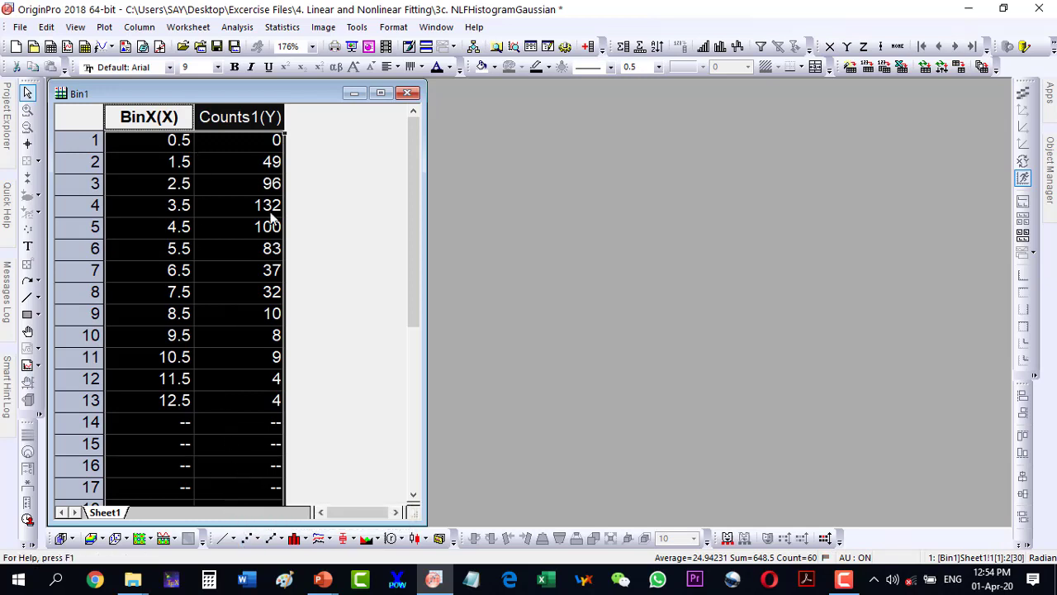
Create a column chart of Counts1 versus BinX and maximize the Graph1 window
{"action": "left_click", "coordinate": [294, 539]}
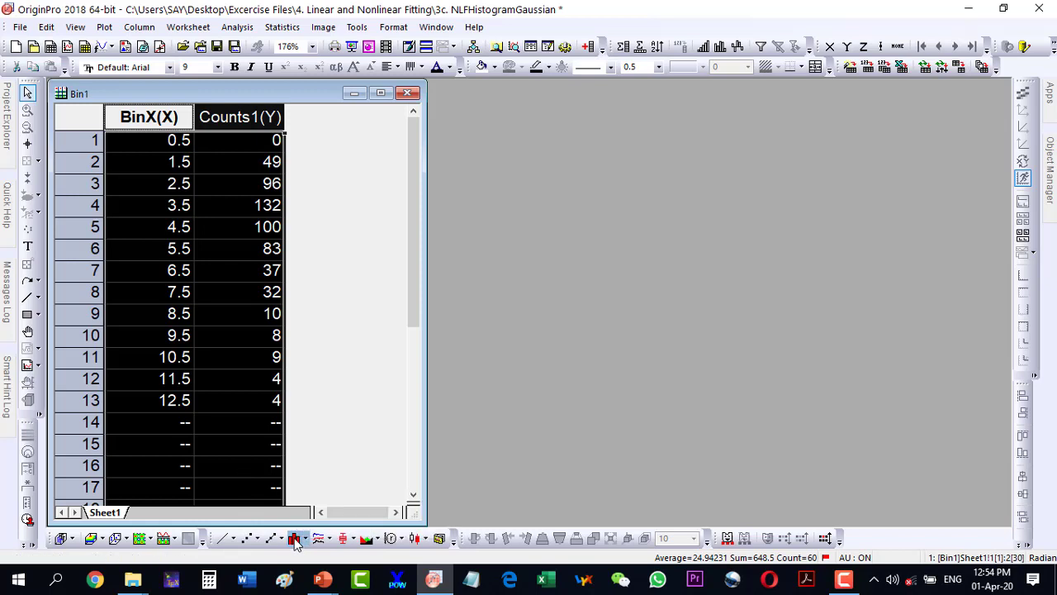
{"action": "left_click_drag", "start_coordinate": [184, 118], "coordinate": [546, 100]}
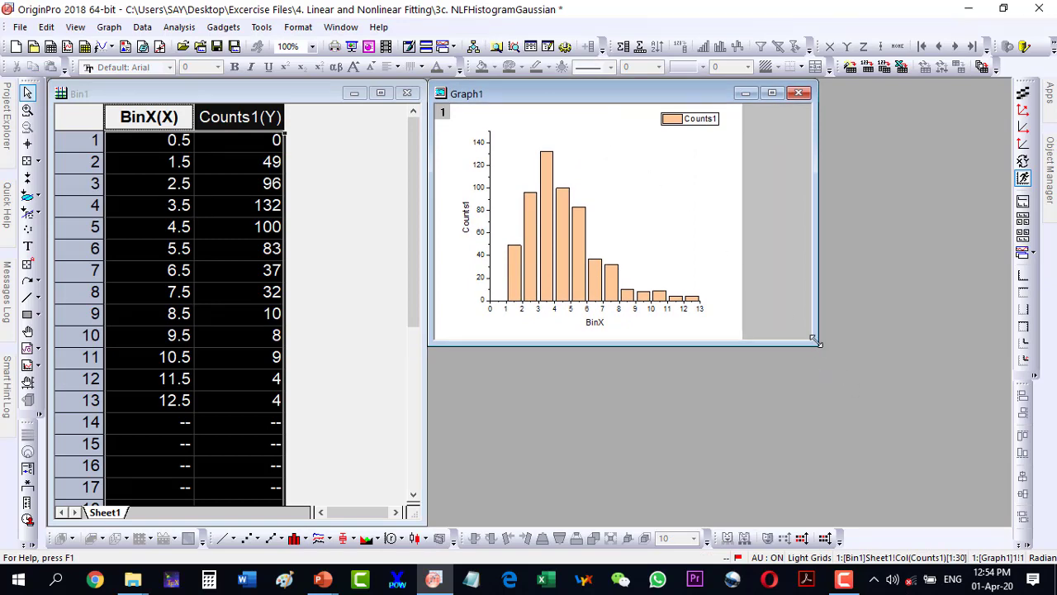
{"action": "left_click_drag", "start_coordinate": [816, 343], "coordinate": [996, 526]}
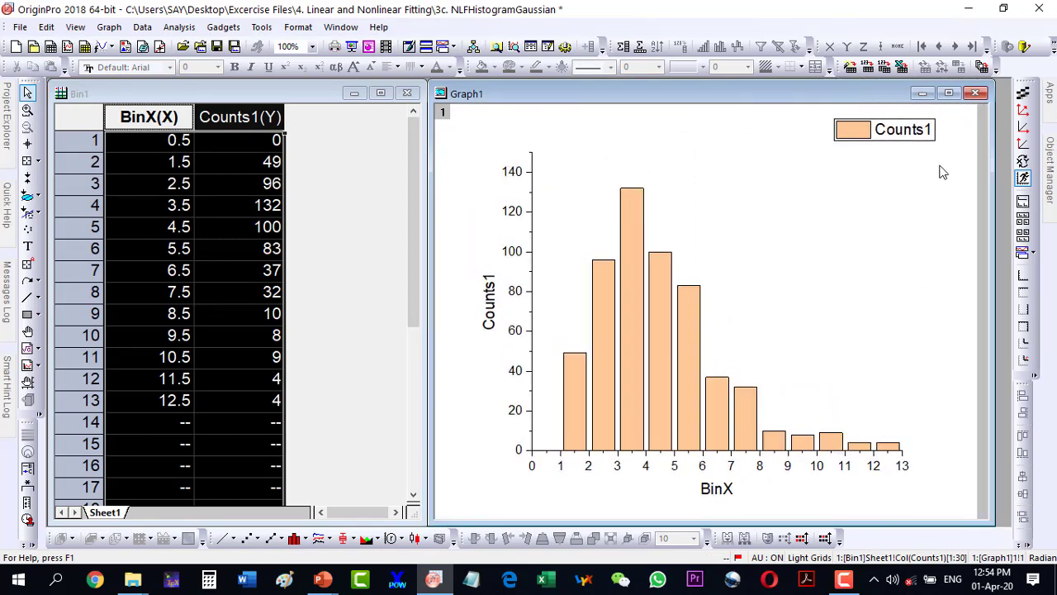
{"action": "left_click", "coordinate": [949, 92]}
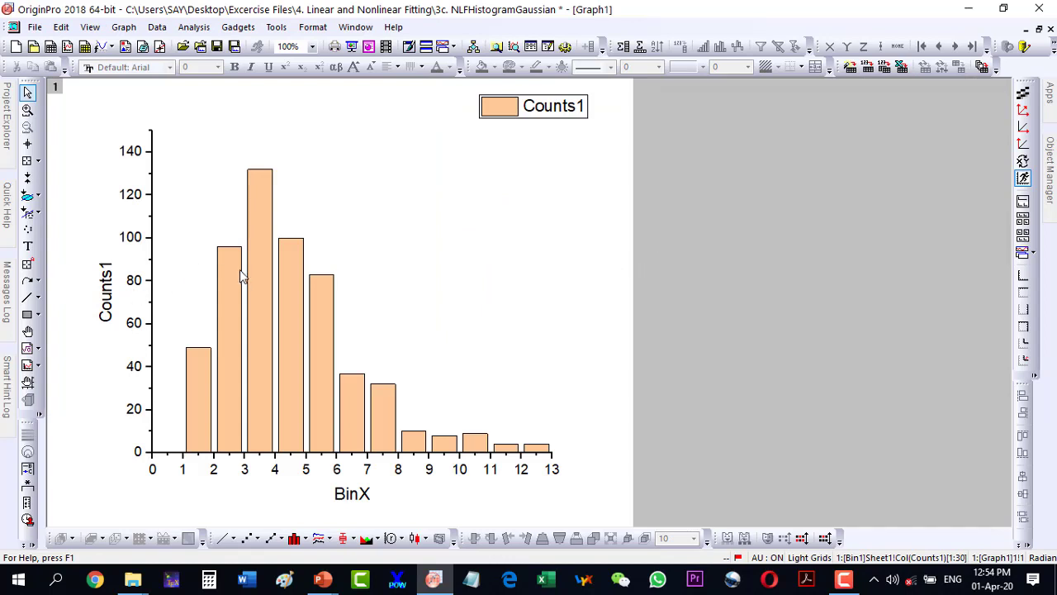
{"action": "left_click", "coordinate": [227, 358]}
Set the bars' fill color to None with a Sparse hatch pattern and apply it
{"action": "double_click", "coordinate": [230, 328]}
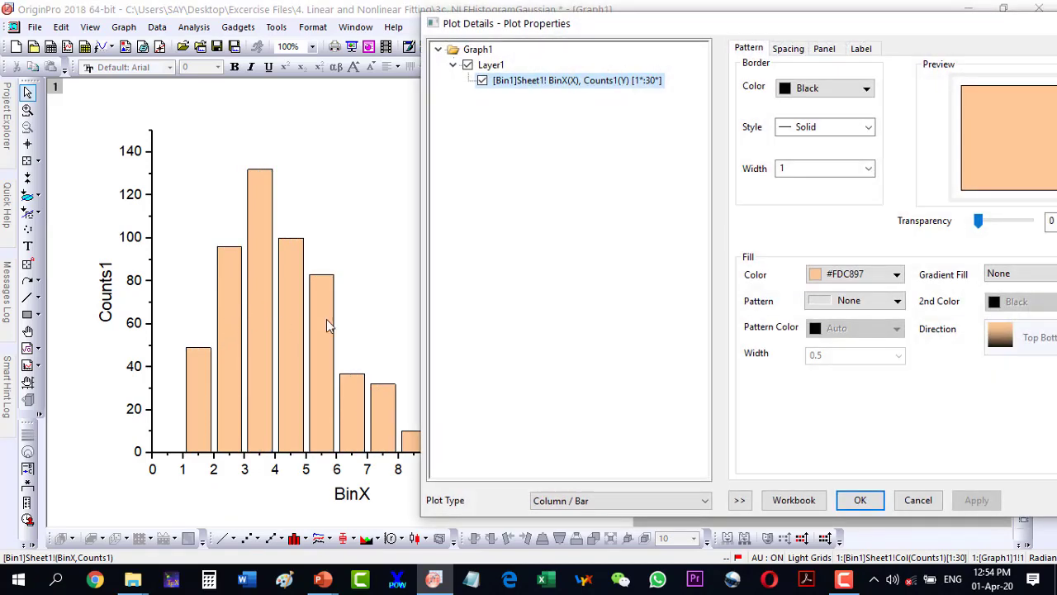
{"action": "left_click_drag", "start_coordinate": [836, 23], "coordinate": [659, 23]}
{"action": "left_click", "coordinate": [689, 275]}
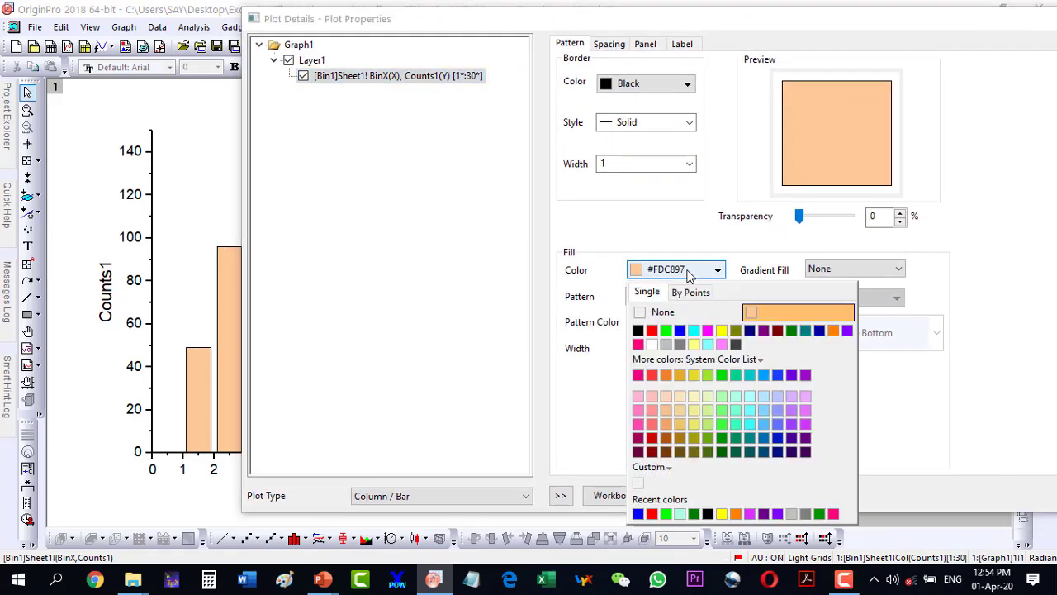
{"action": "left_click", "coordinate": [657, 312]}
{"action": "left_click", "coordinate": [657, 301]}
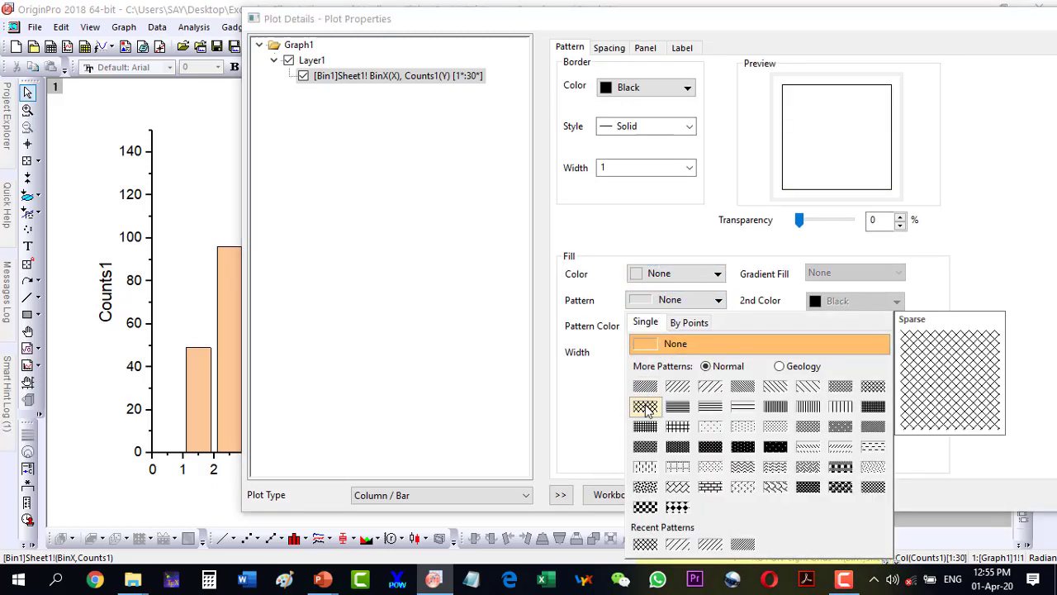
{"action": "left_click", "coordinate": [645, 406]}
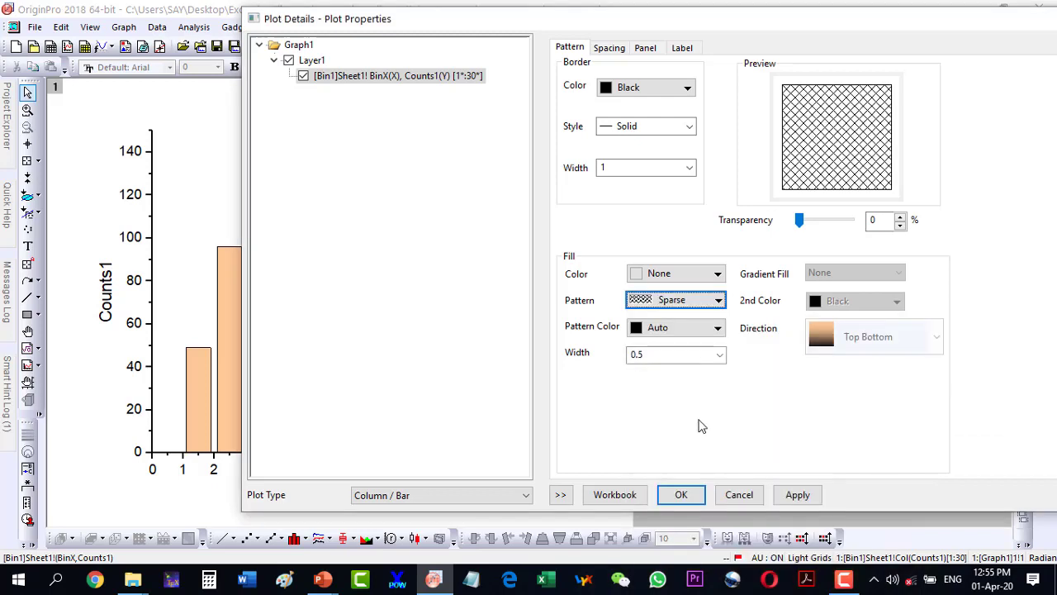
{"action": "left_click", "coordinate": [796, 496]}
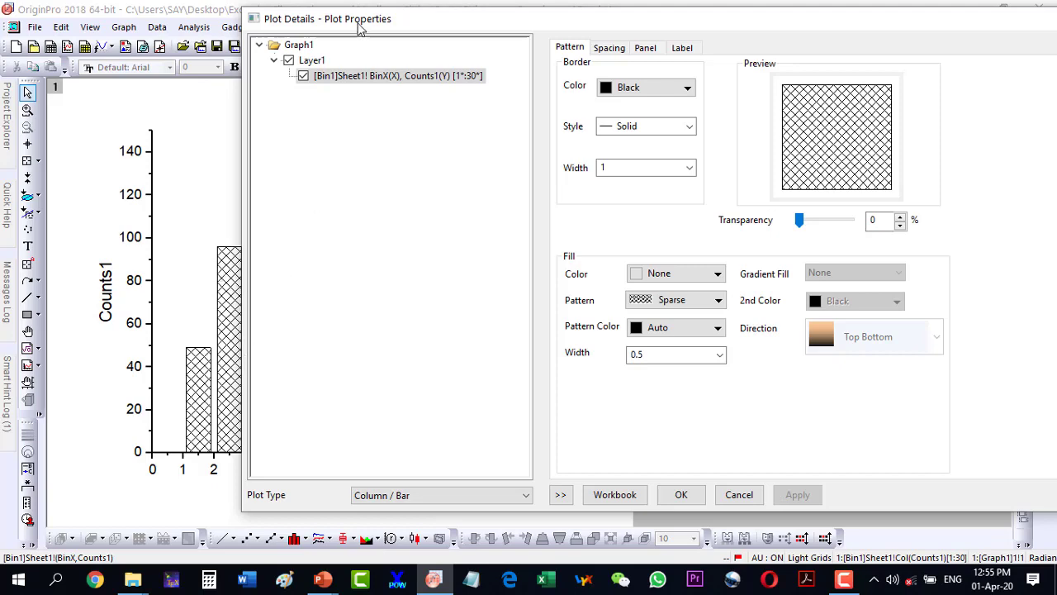
Make the hatch pattern color Blue and confirm Plot Details with OK
{"action": "left_click_drag", "start_coordinate": [361, 20], "coordinate": [418, 14]}
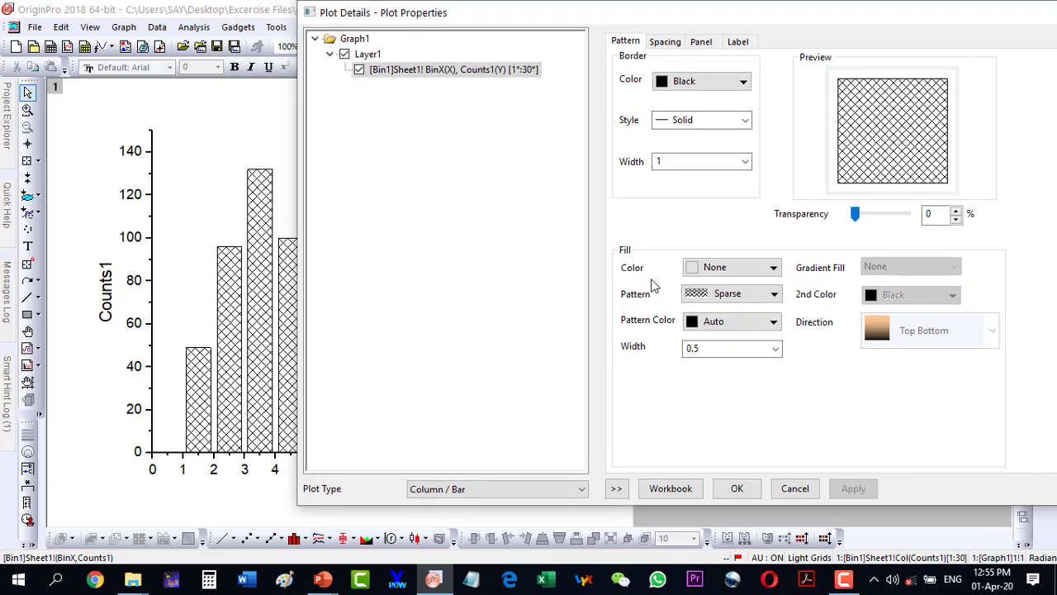
{"action": "left_click", "coordinate": [730, 328]}
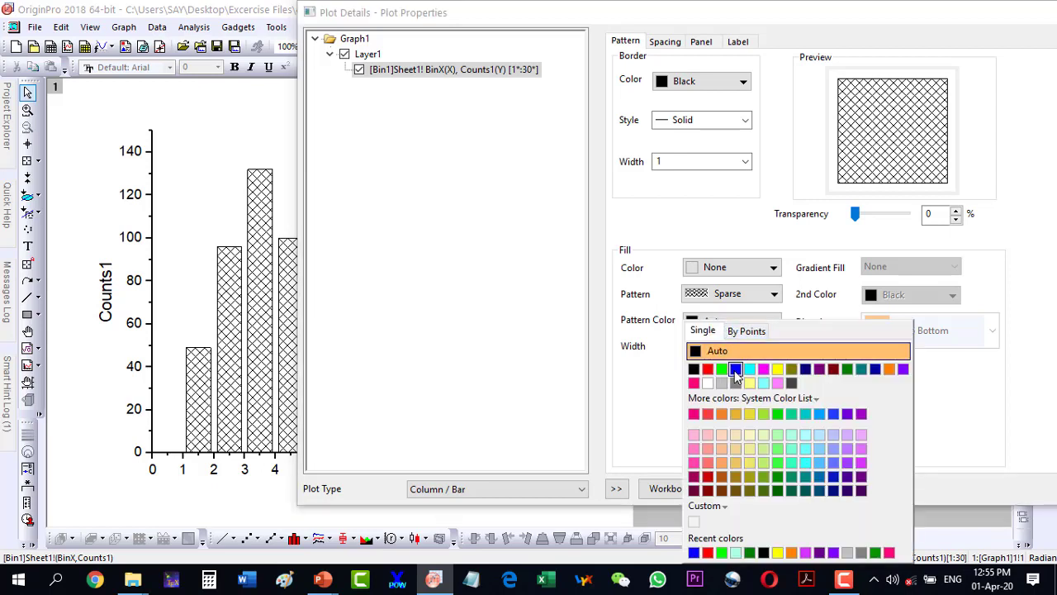
{"action": "left_click", "coordinate": [736, 369]}
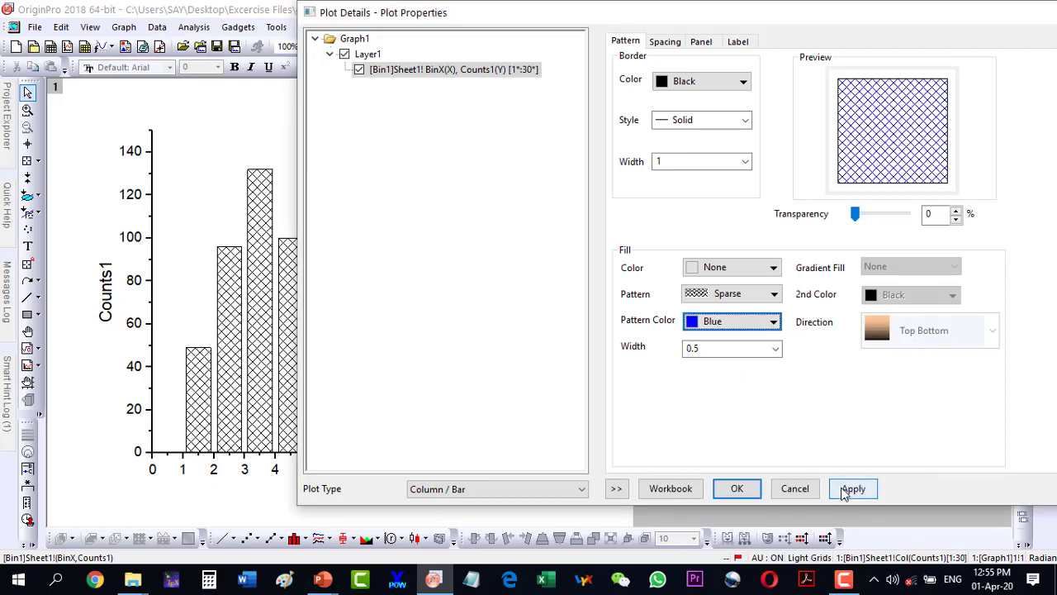
{"action": "left_click", "coordinate": [847, 489]}
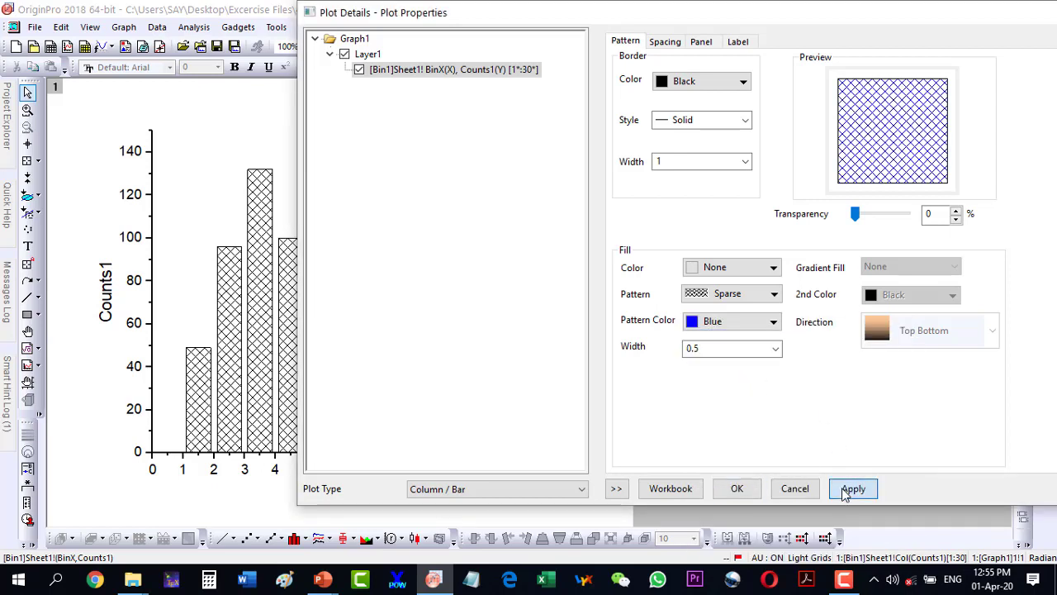
{"action": "left_click", "coordinate": [738, 489]}
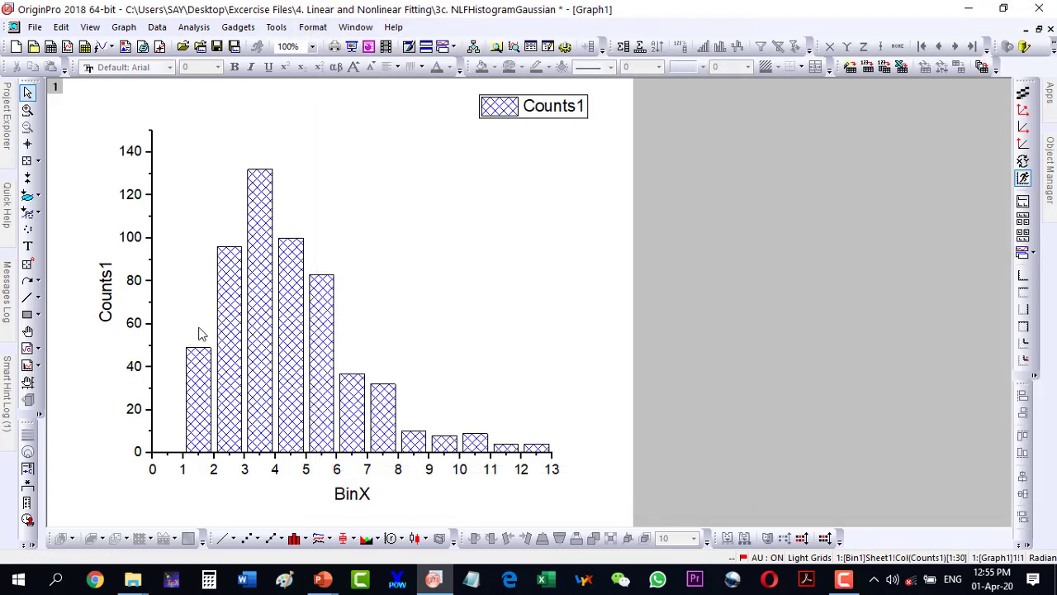
Open Analysis > Fitting > Nonlinear Curve Fit > Open Dialog for the histogram
{"action": "left_click", "coordinate": [235, 291]}
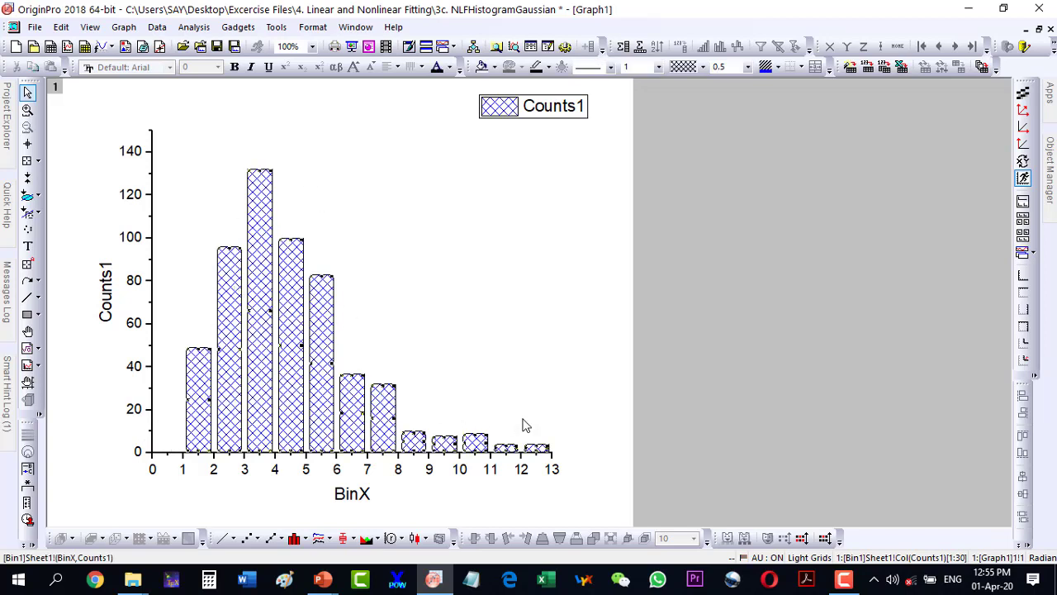
{"action": "left_click", "coordinate": [320, 210]}
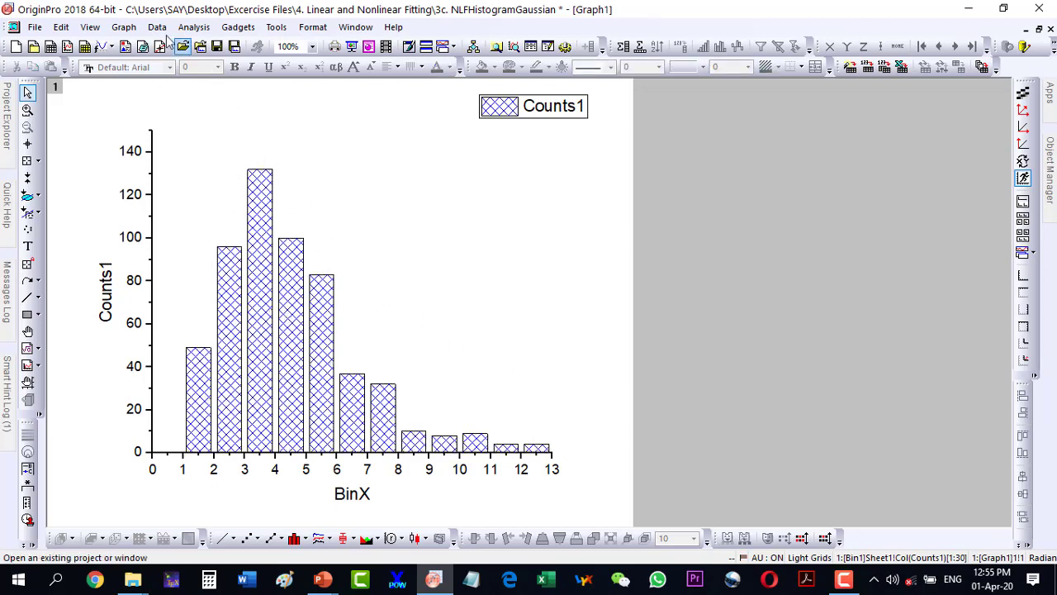
{"action": "left_click", "coordinate": [124, 27]}
{"action": "left_click", "coordinate": [194, 28]}
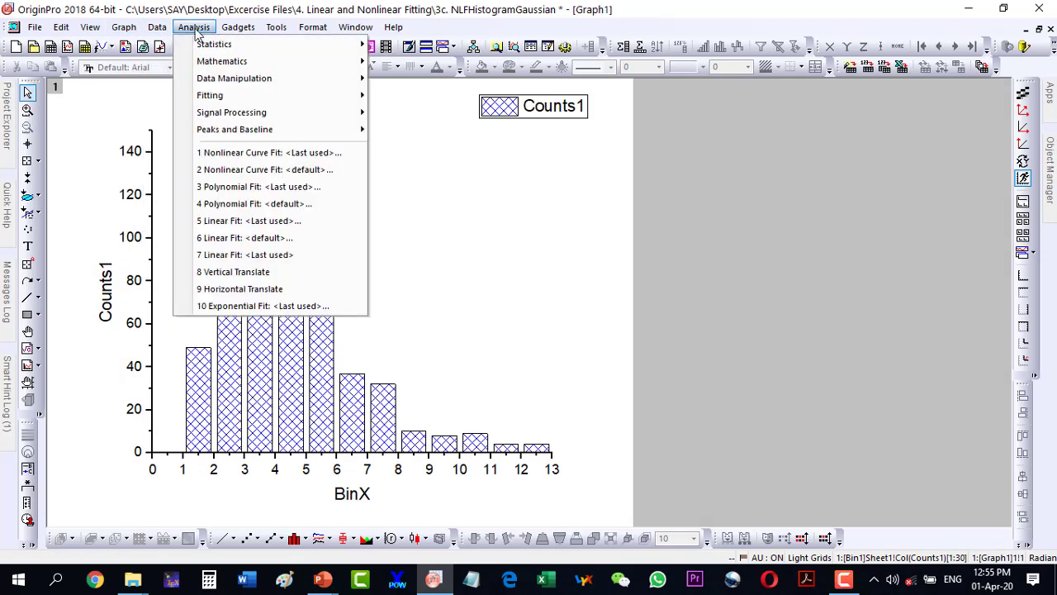
{"action": "mouse_move", "coordinate": [198, 46]}
{"action": "mouse_move", "coordinate": [202, 96]}
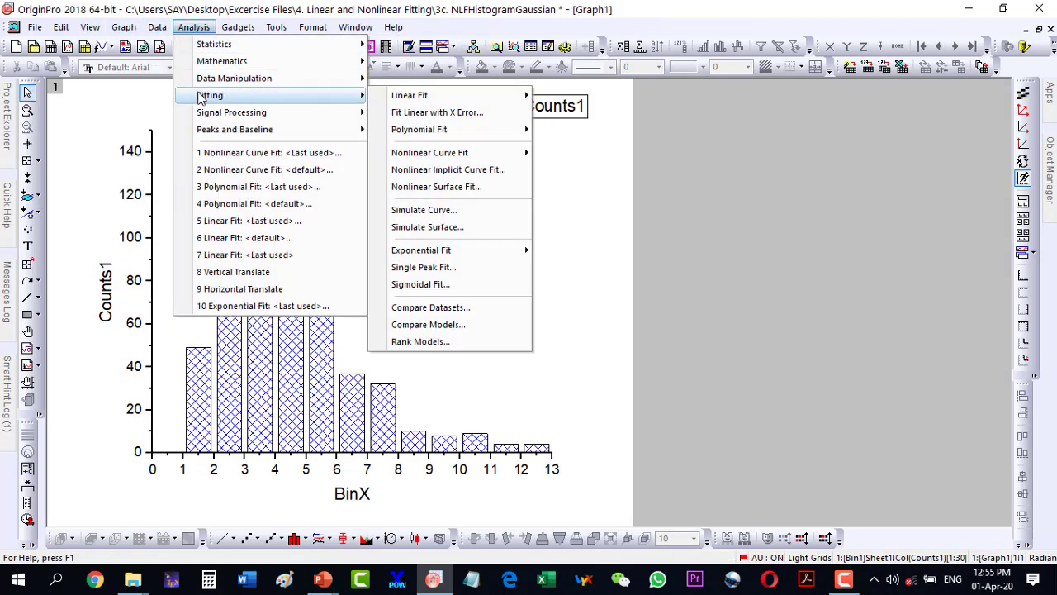
{"action": "mouse_move", "coordinate": [415, 157]}
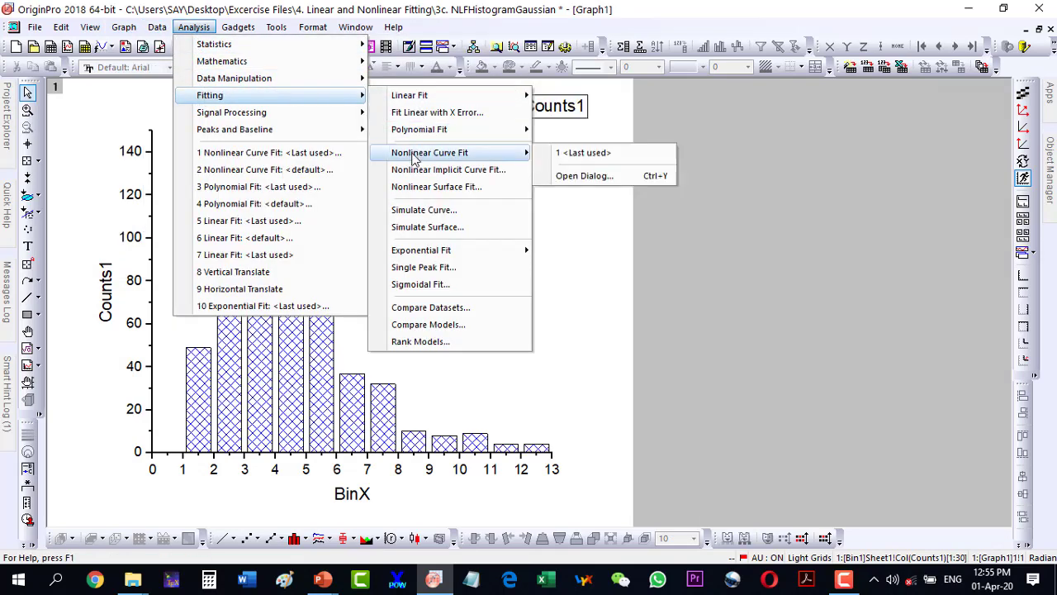
{"action": "left_click", "coordinate": [584, 175]}
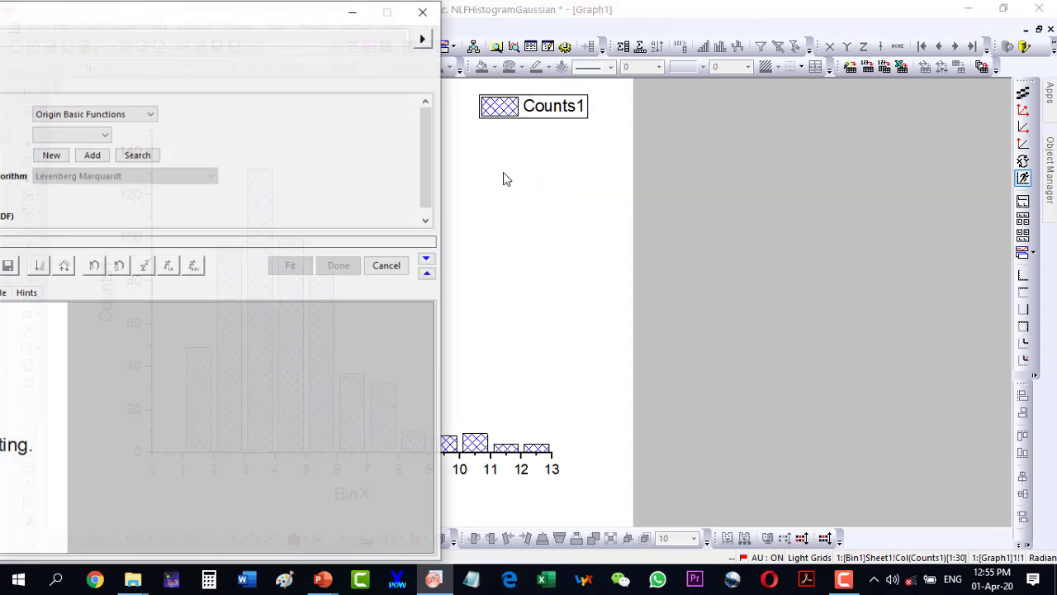
Select the Gauss fitting function and view its formula
{"action": "left_click_drag", "start_coordinate": [130, 14], "coordinate": [933, 10]}
{"action": "left_click", "coordinate": [909, 135]}
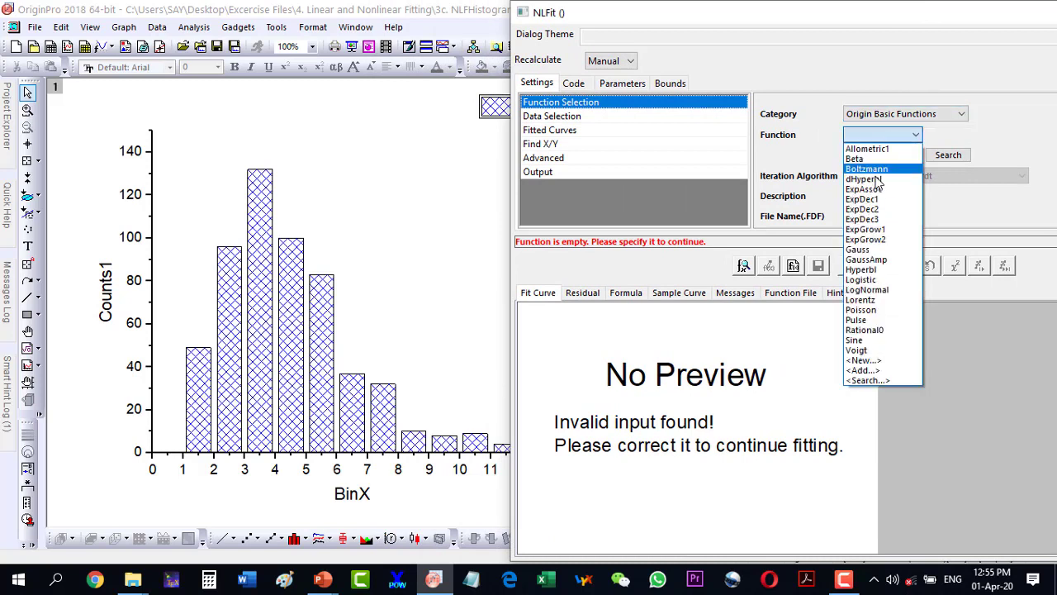
{"action": "left_click", "coordinate": [879, 249]}
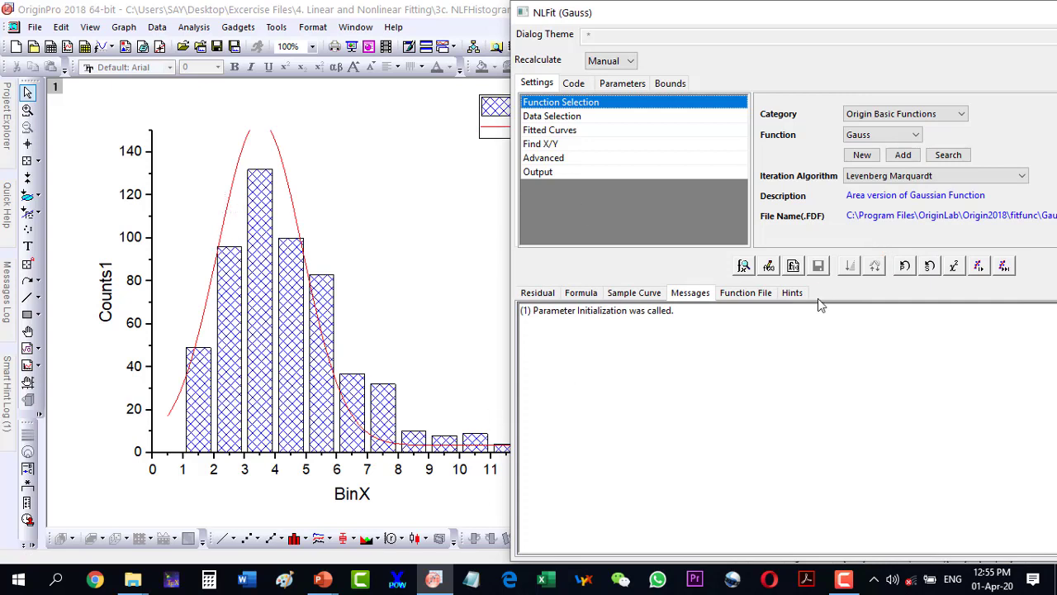
{"action": "left_click", "coordinate": [581, 293]}
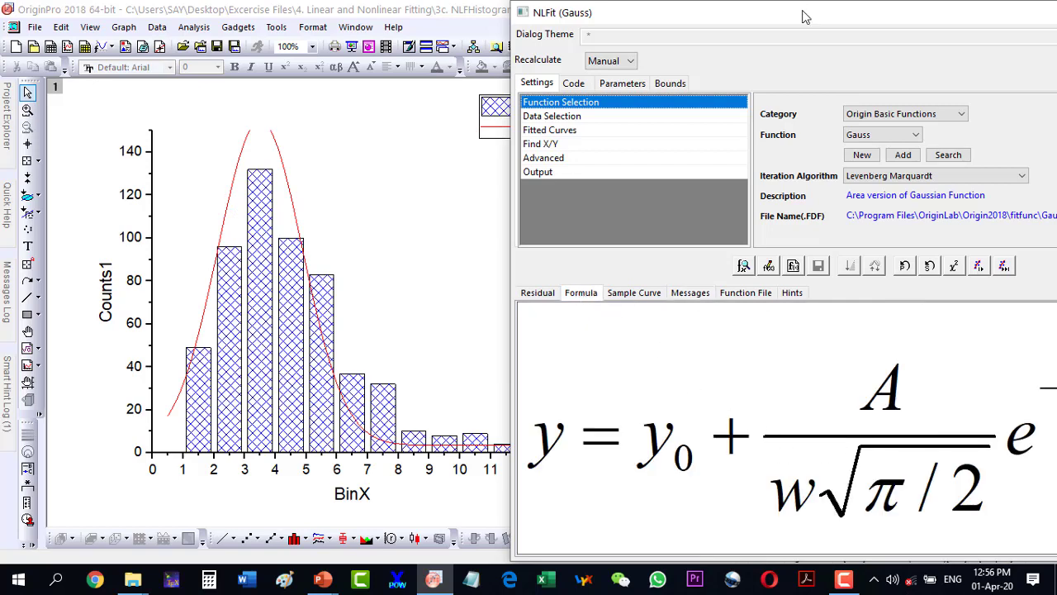
{"action": "mouse_move", "coordinate": [805, 17]}
{"action": "left_mouse_down"}
{"action": "mouse_move", "coordinate": [644, 17]}
{"action": "mouse_move", "coordinate": [813, 16]}
{"action": "mouse_move", "coordinate": [791, 16]}
{"action": "left_mouse_up"}
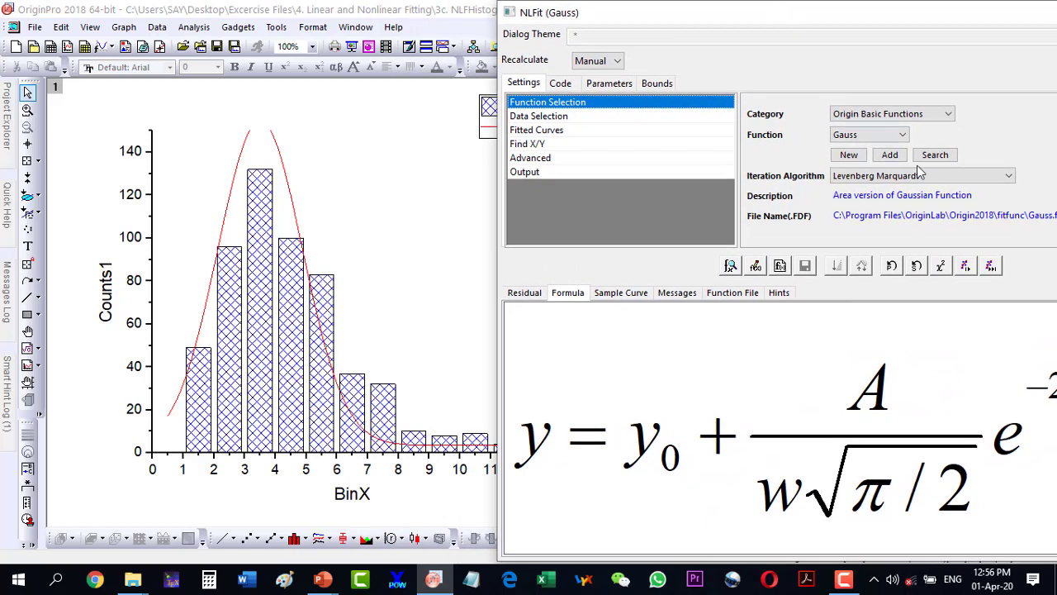
Run one iteration, then fit the Gauss model until it converges
{"action": "left_click", "coordinate": [965, 268]}
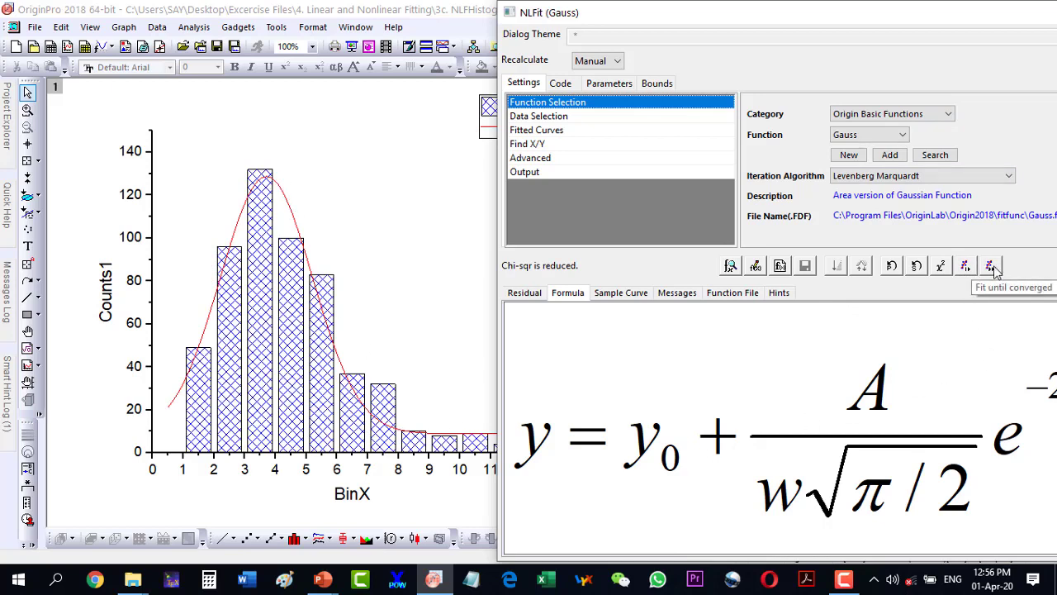
{"action": "left_click", "coordinate": [992, 266]}
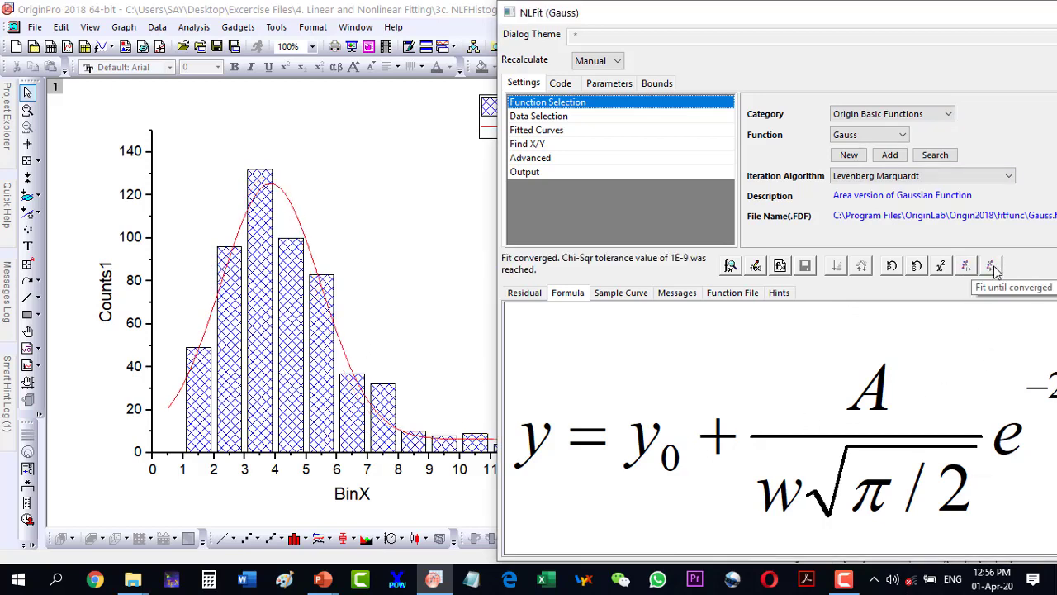
{"action": "left_click_drag", "start_coordinate": [880, 21], "coordinate": [536, 21]}
Accept the Gauss fit and reposition and enlarge the results table beside the legend
{"action": "left_click", "coordinate": [744, 266]}
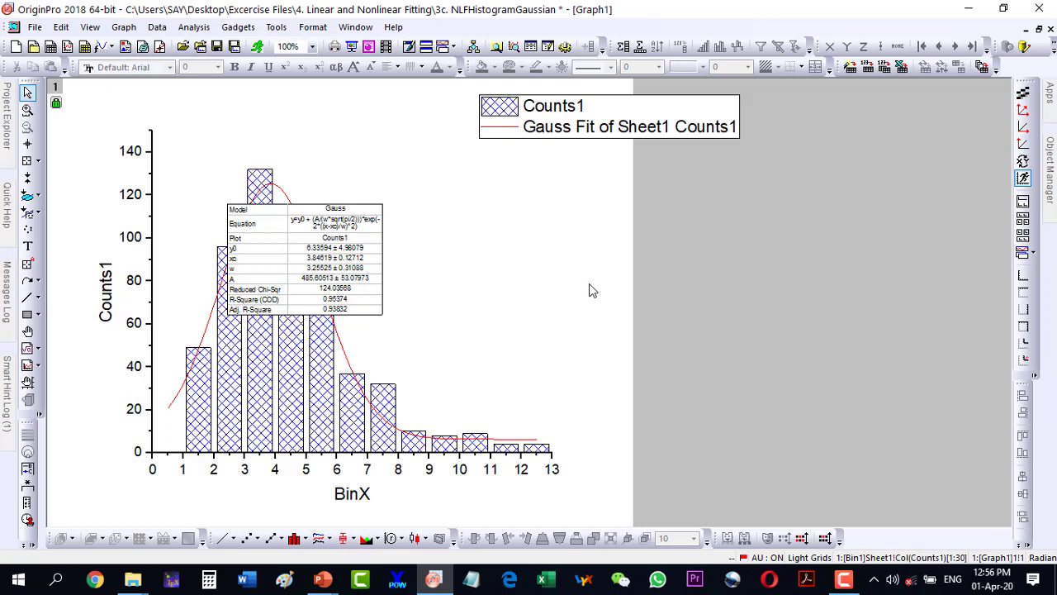
{"action": "left_click_drag", "start_coordinate": [324, 258], "coordinate": [500, 195]}
{"action": "left_click_drag", "start_coordinate": [560, 252], "coordinate": [714, 385]}
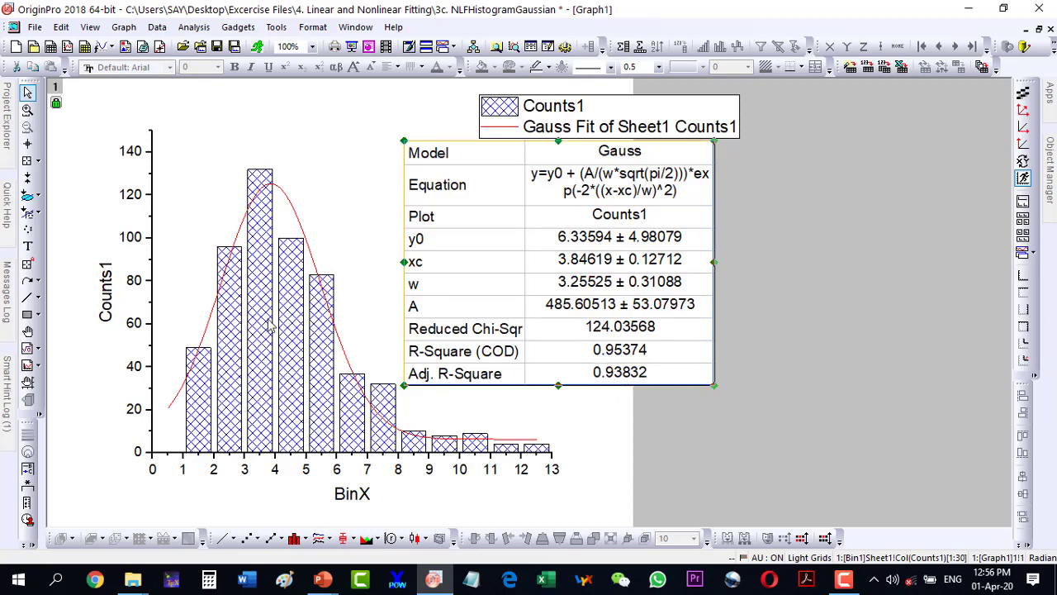
{"action": "mouse_move", "coordinate": [268, 324]}
{"action": "left_click_drag", "start_coordinate": [479, 154], "coordinate": [553, 155]}
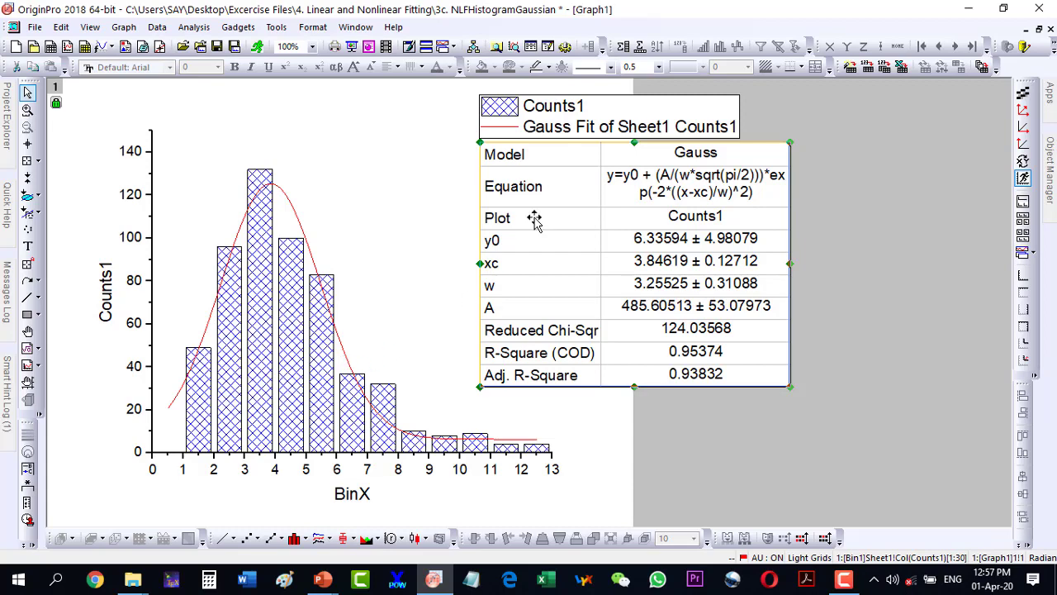
Delete the results table and rename FitNLCurve1 column B's Long Name to 'Gaussian Fit'
{"action": "key", "text": "Delete"}
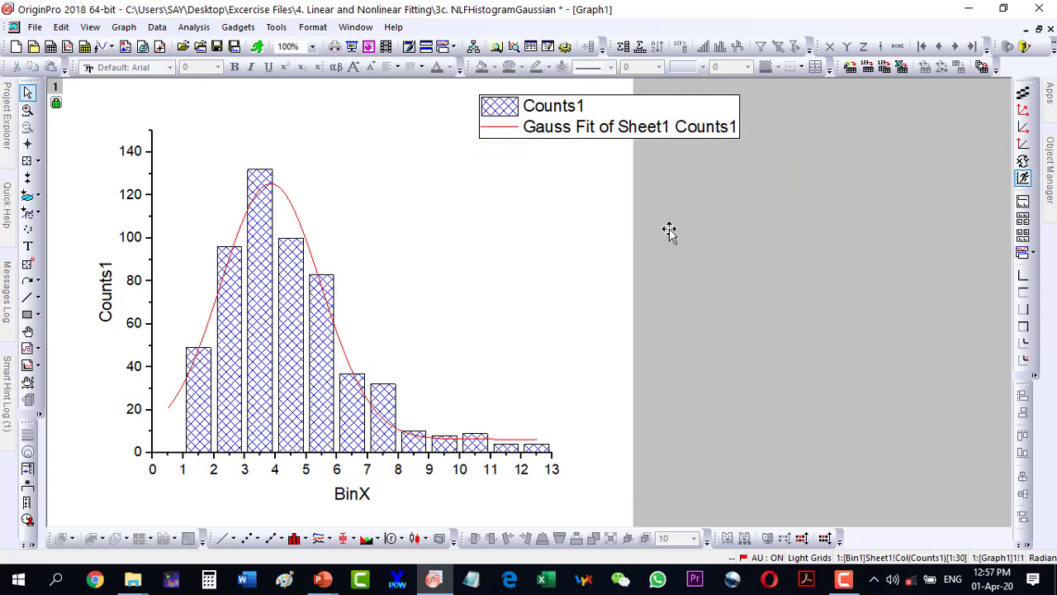
{"action": "left_click", "coordinate": [1039, 29]}
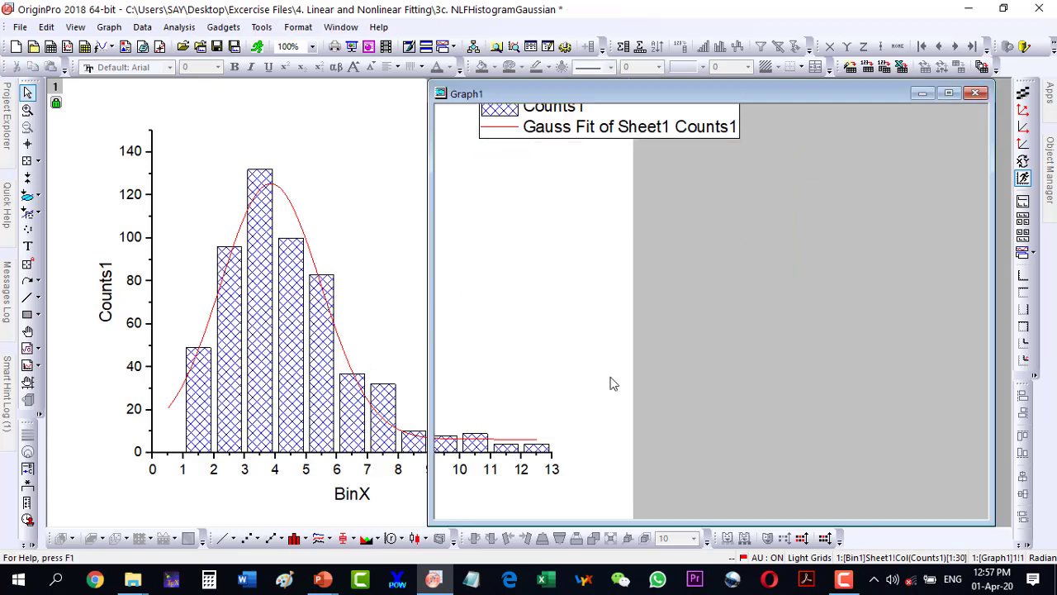
{"action": "left_click", "coordinate": [146, 512]}
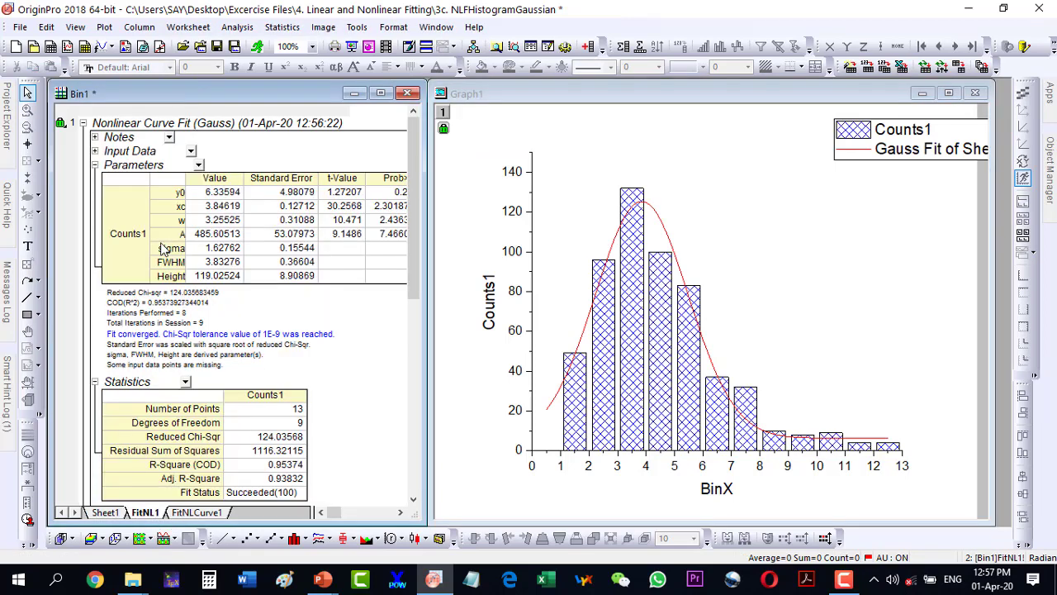
{"action": "left_click", "coordinate": [198, 512]}
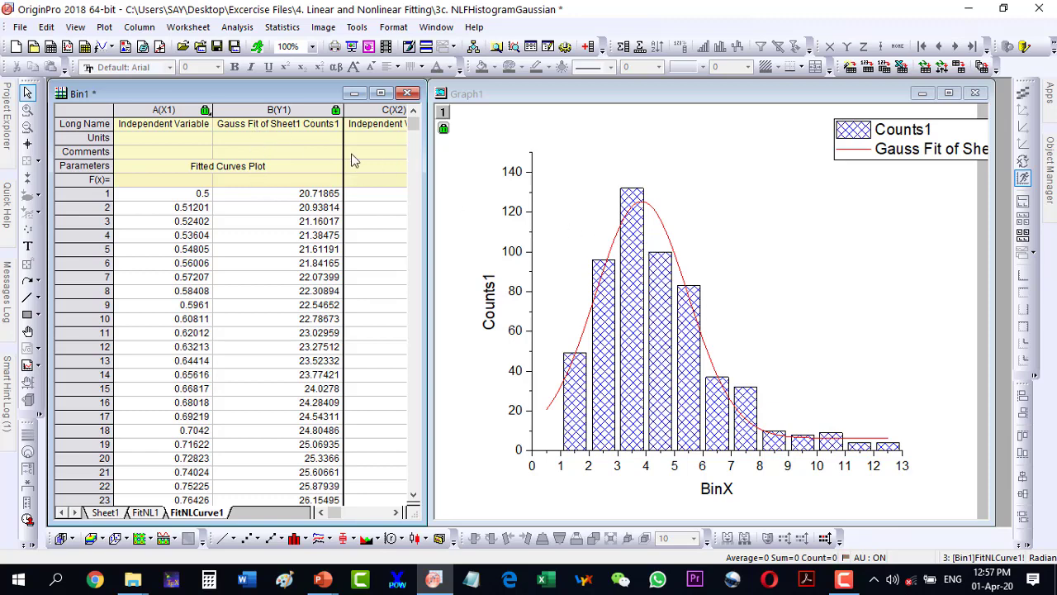
{"action": "double_click", "coordinate": [258, 124]}
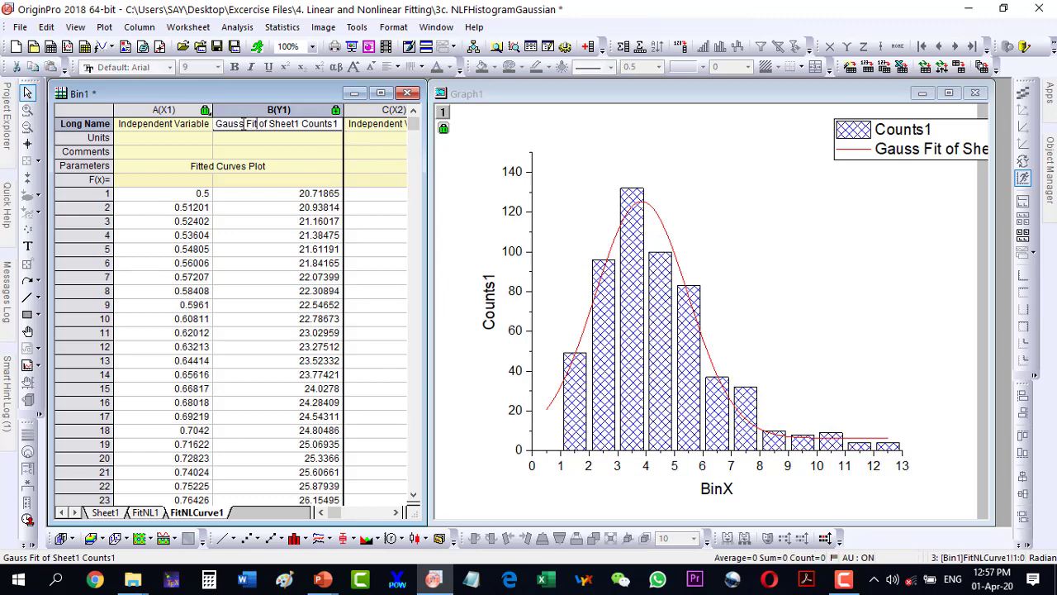
{"action": "type", "text": "ian"}
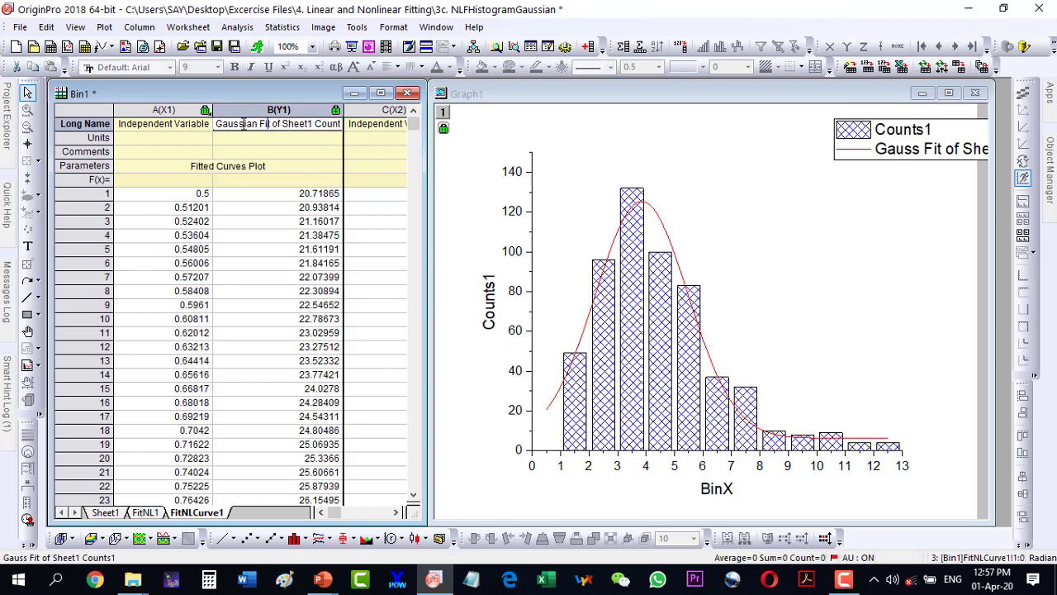
{"action": "key", "text": "Delete"}
{"action": "key", "text": "Delete"}
{"action": "key", "text": "Delete"}
{"action": "key", "text": "Delete"}
{"action": "key", "text": "Delete"}
{"action": "key", "text": "Delete"}
{"action": "key", "text": "Delete"}
{"action": "key", "text": "Delete"}
{"action": "key", "text": "Delete"}
{"action": "key", "text": "Delete"}
{"action": "key", "text": "Delete"}
{"action": "key", "text": "Delete"}
{"action": "key", "text": "Delete"}
{"action": "key", "text": "Delete"}
{"action": "key", "text": "Delete"}
{"action": "key", "text": "Delete"}
{"action": "key", "text": "Delete"}
{"action": "key", "text": "Delete"}
{"action": "left_click", "coordinate": [467, 265]}
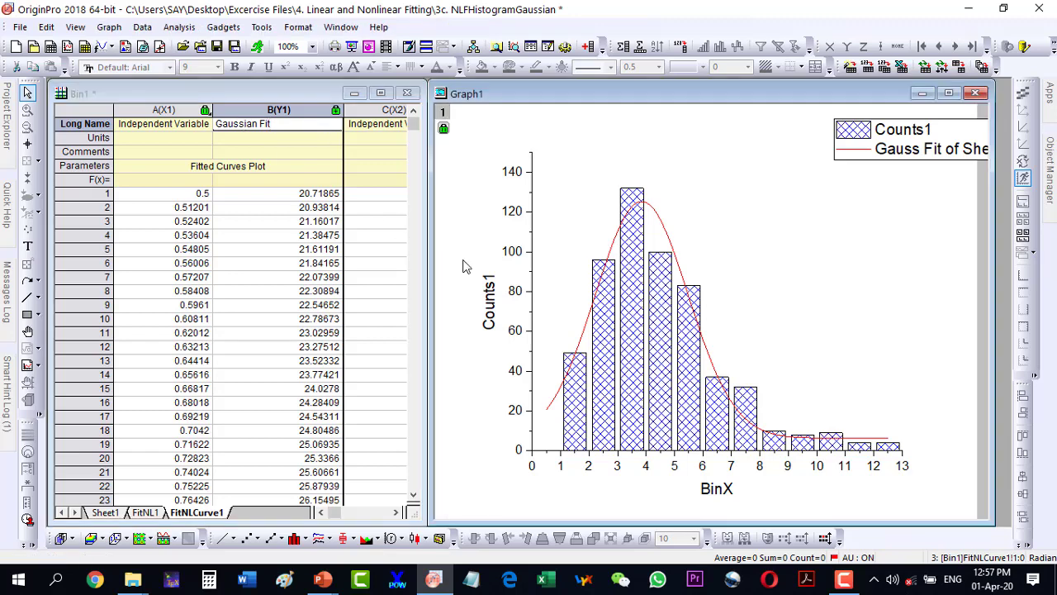
Set the Gaussian Fit curve's line width to 3 and maximize Graph1
{"action": "double_click", "coordinate": [661, 223]}
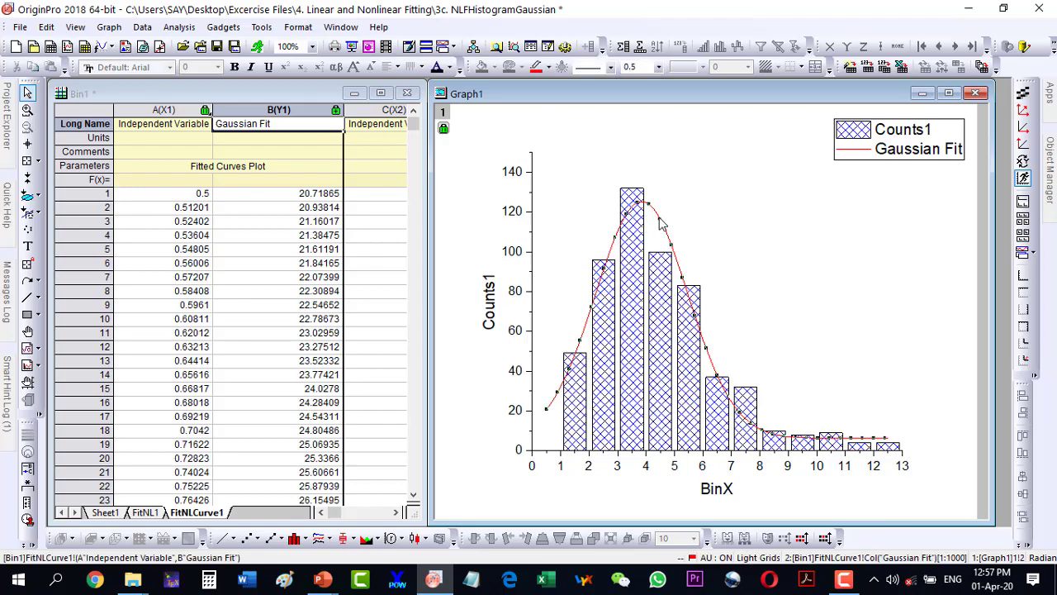
{"action": "left_click", "coordinate": [763, 119]}
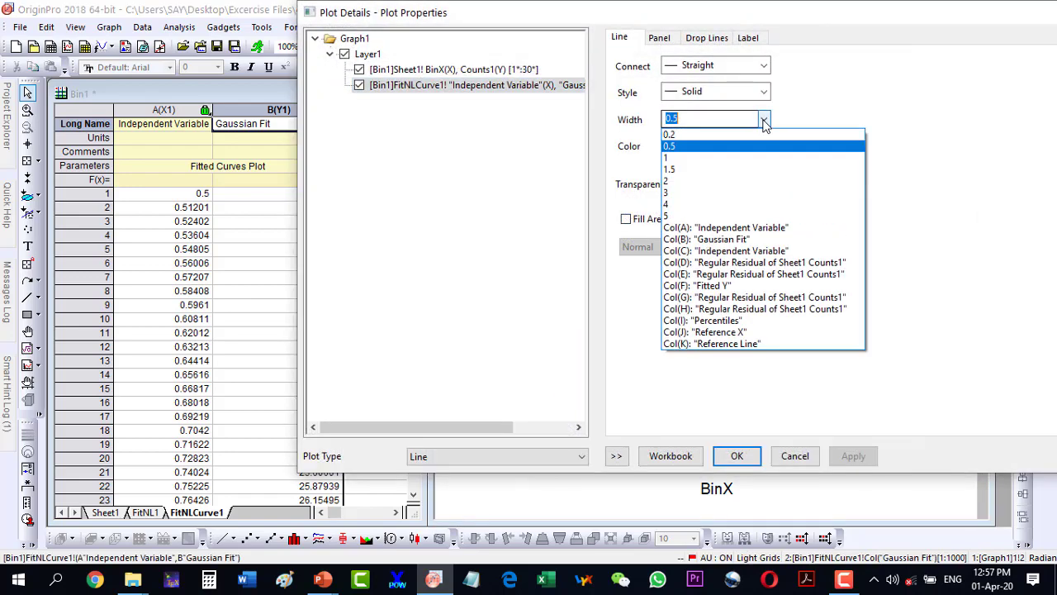
{"action": "left_click", "coordinate": [673, 192]}
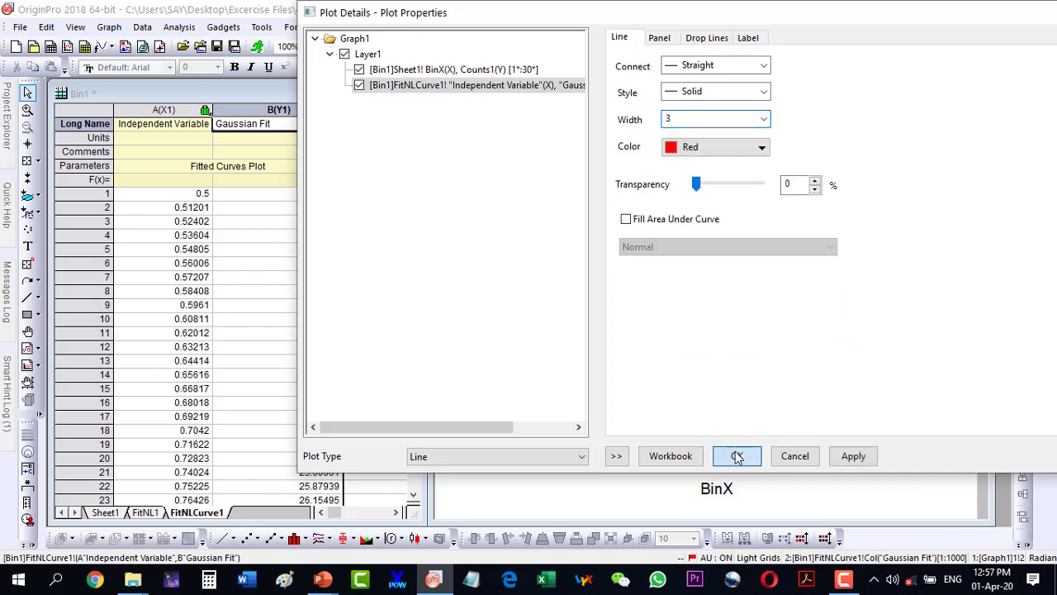
{"action": "left_click", "coordinate": [738, 459]}
{"action": "double_click", "coordinate": [769, 96]}
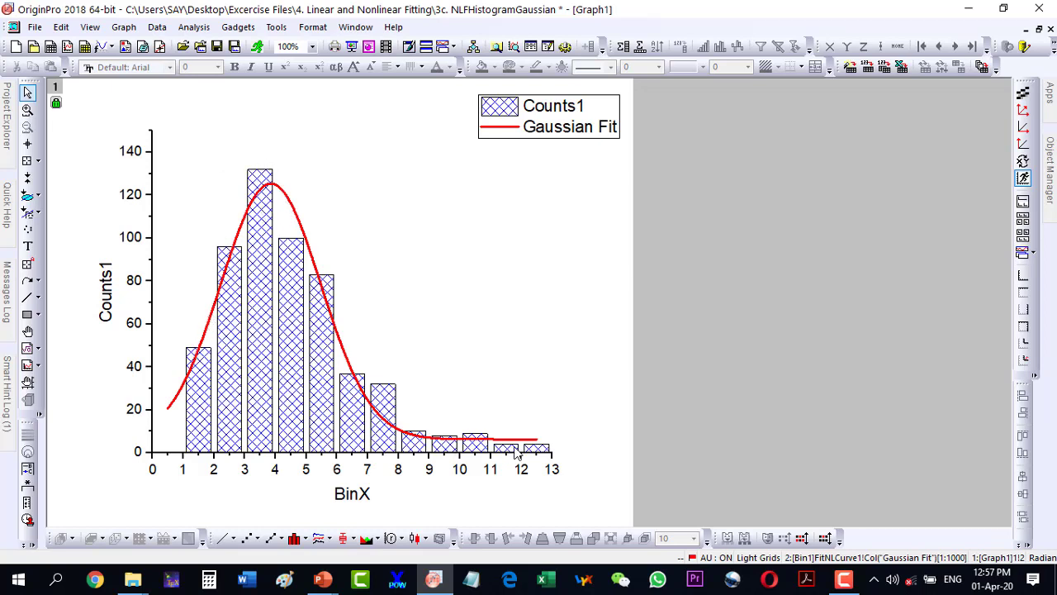
{"action": "mouse_move", "coordinate": [517, 450]}
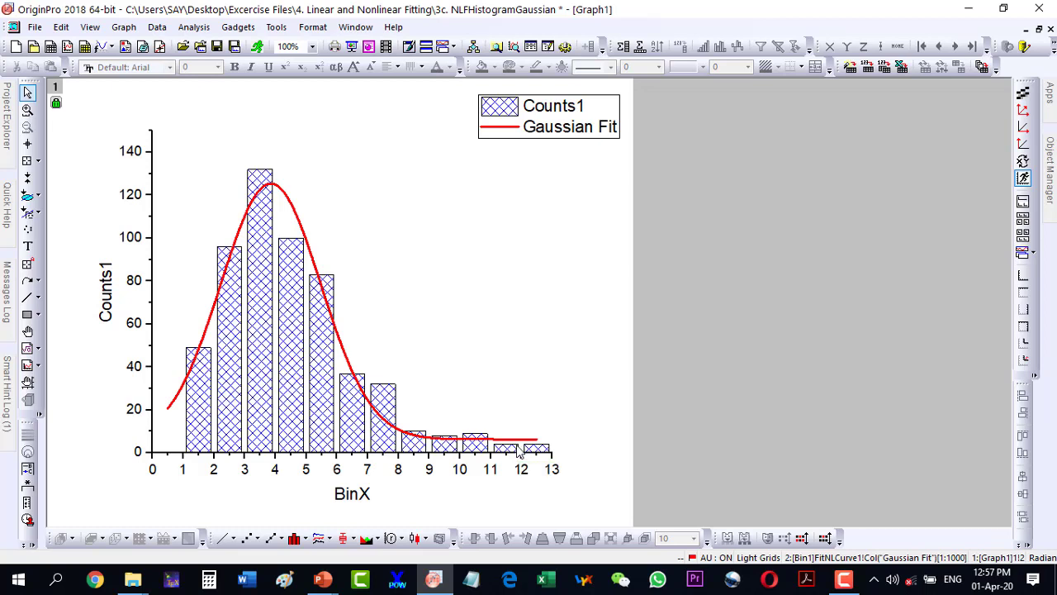